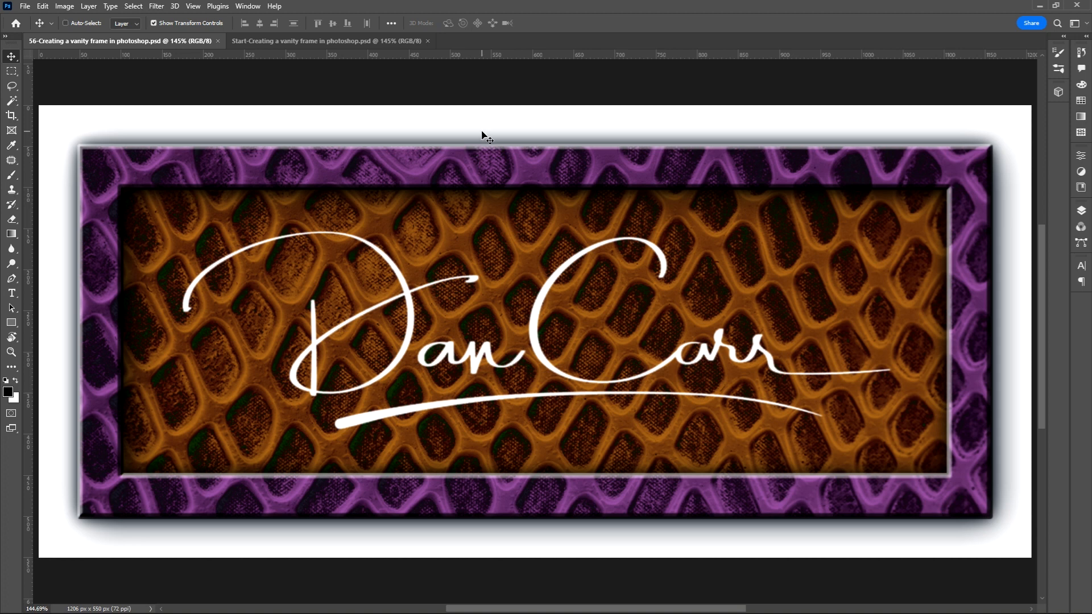
Step: Switch to the document "Start-Creating a vanity frame in photoshop.psd" and examine its leather layer by temporarily hiding the signature layer
left_click(311, 41)
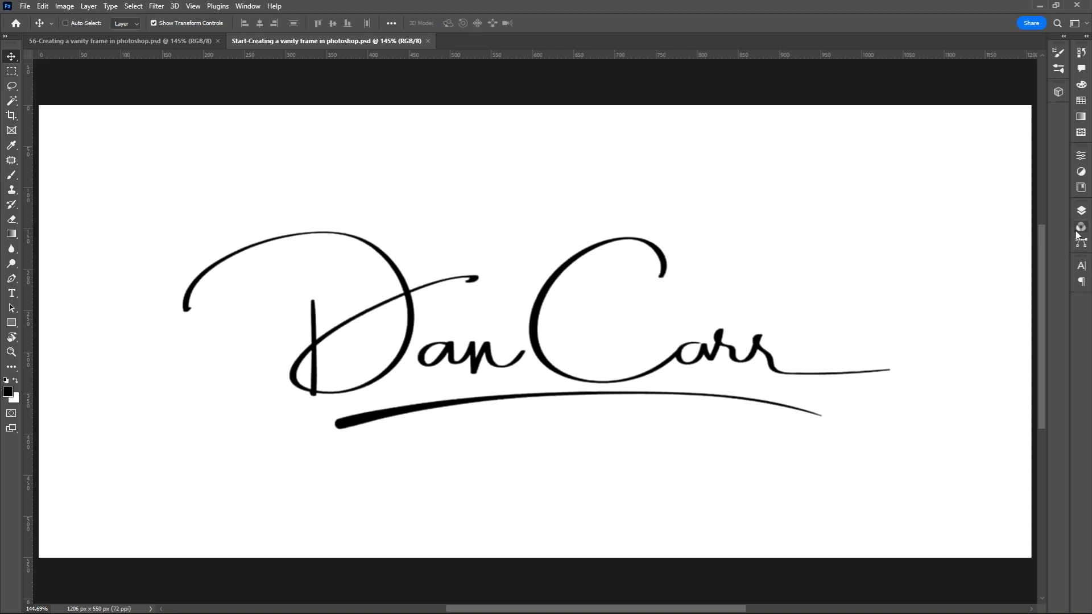
left_click(1080, 210)
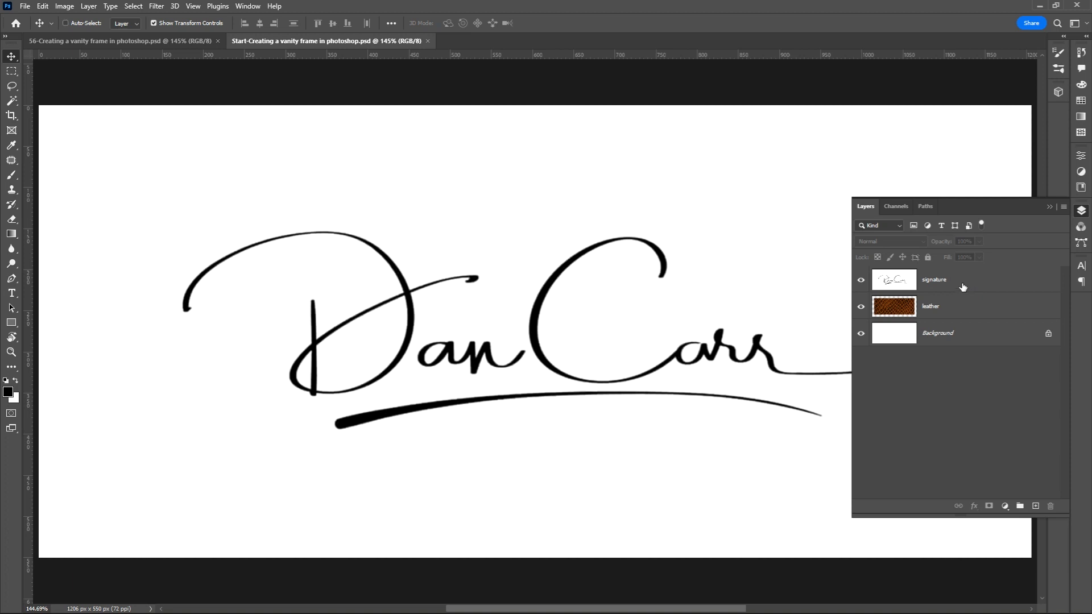
left_click(860, 280)
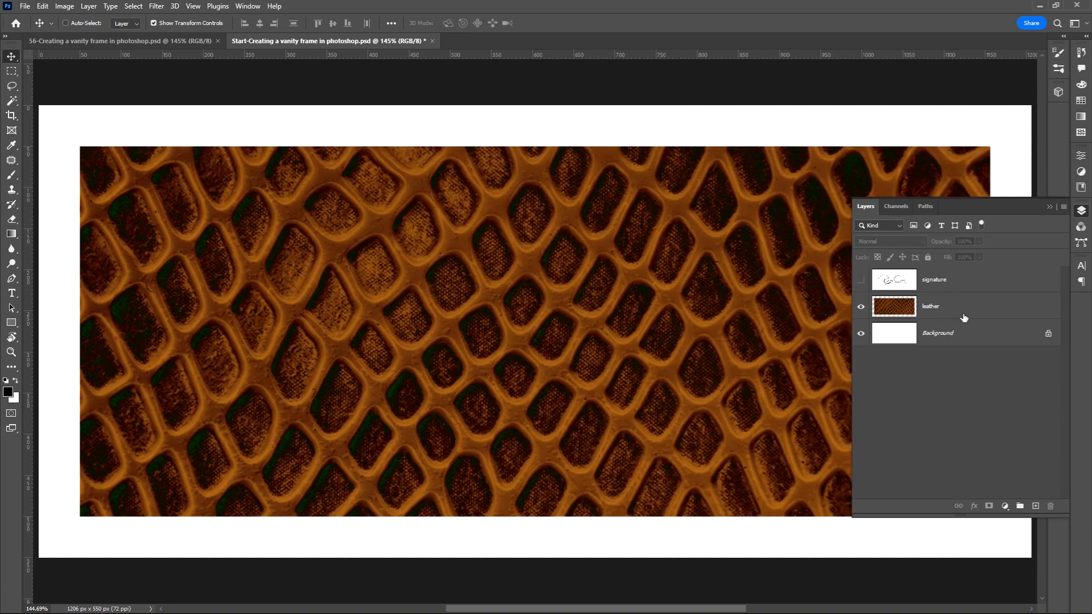
left_click(957, 313)
left_click(861, 279)
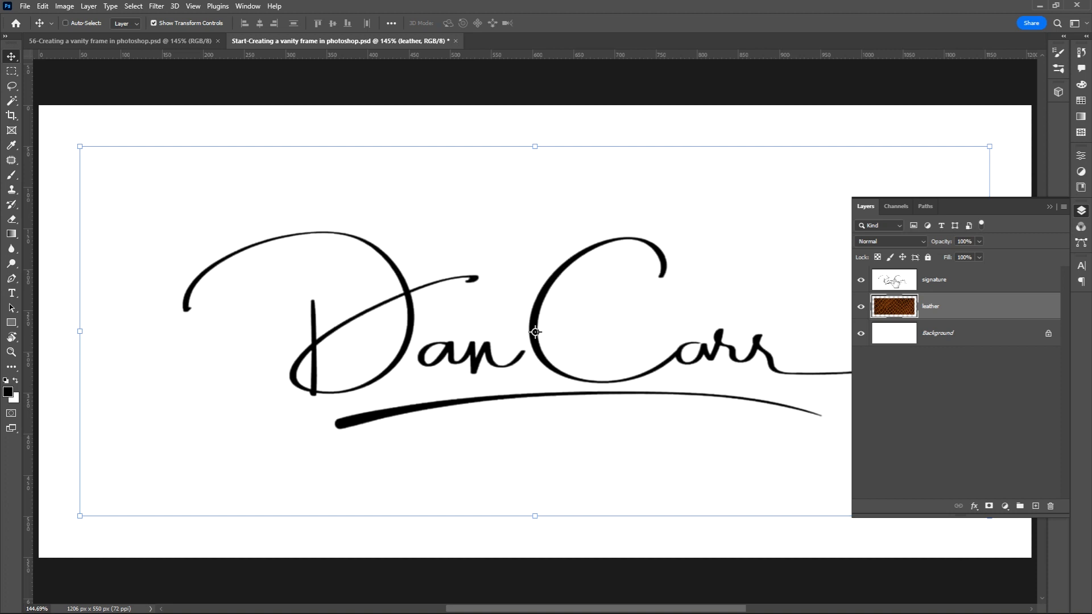
Step: Invert the colors of the signature layer and set its blend mode to Screen
left_click(891, 280)
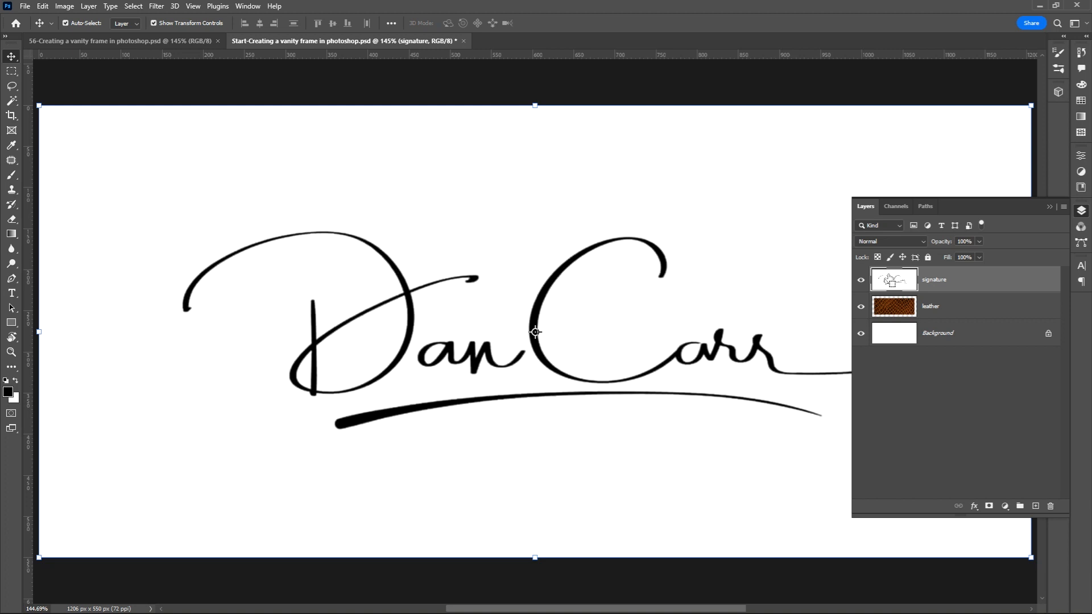
key("ctrl+i")
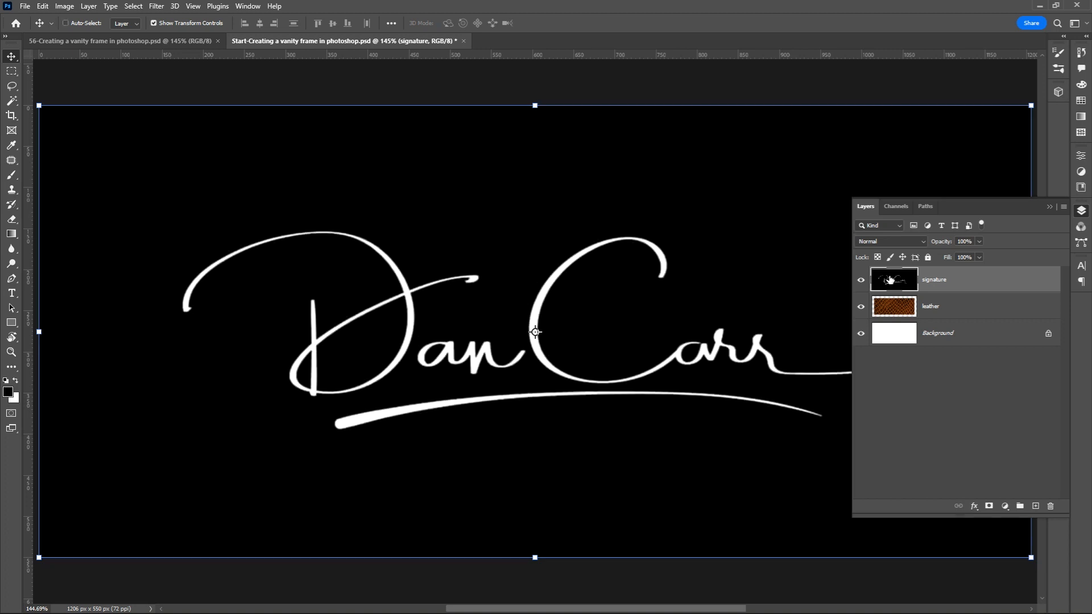
left_click(926, 241)
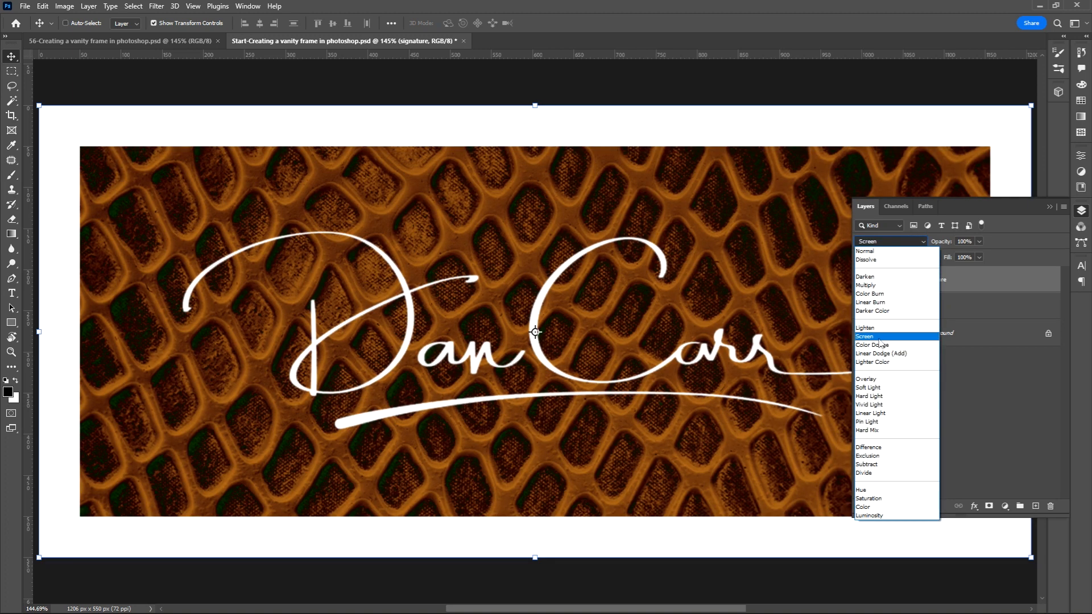
left_click(879, 338)
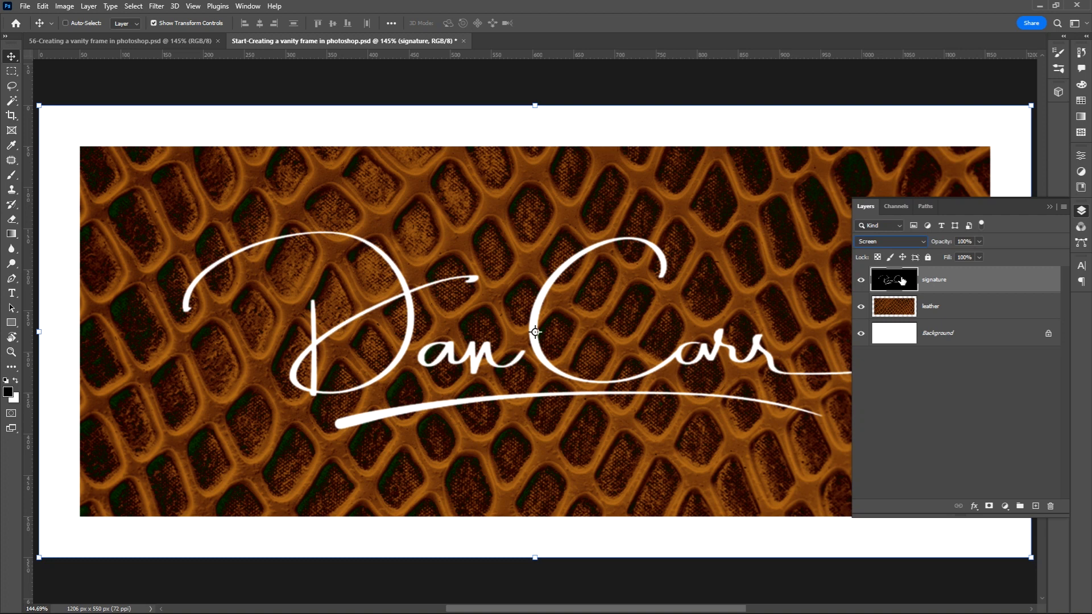
Step: Load the leather layer's outline as a selection and contract it by 50 pixels
left_click(892, 310)
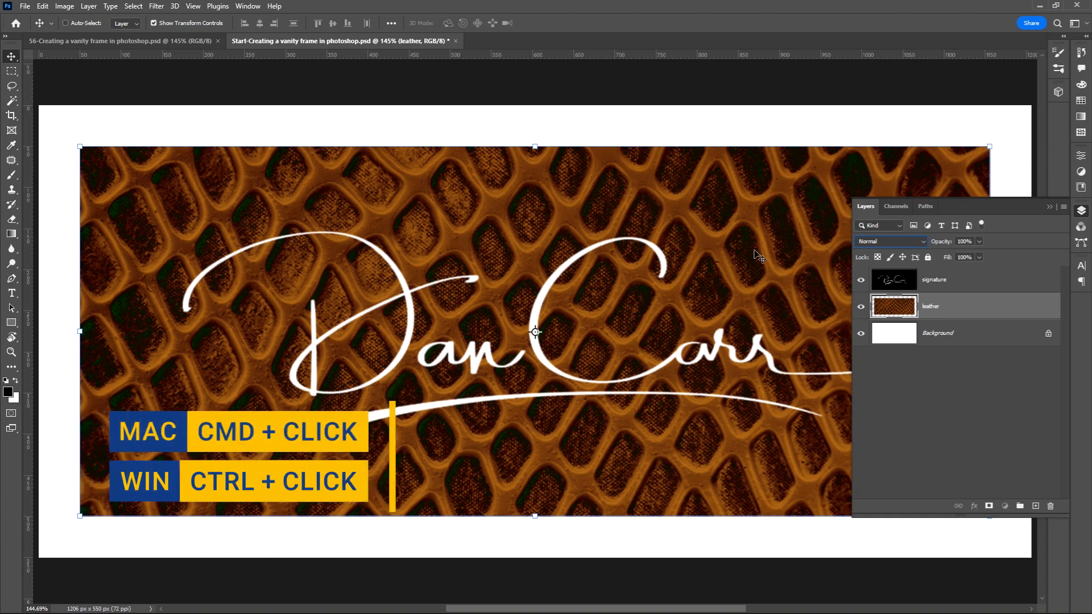
left_click(893, 311, "ctrl")
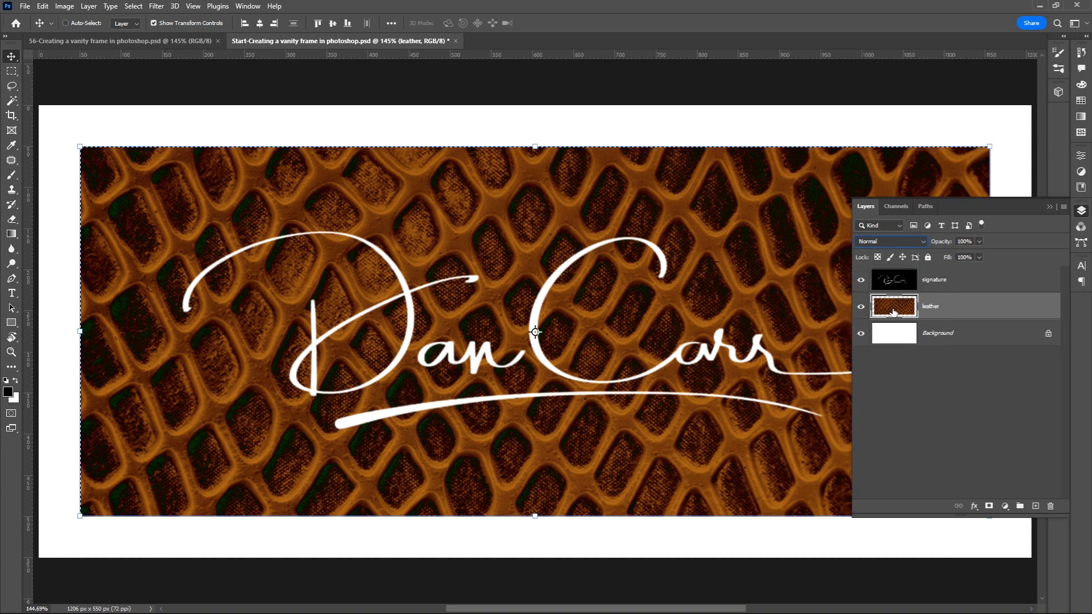
left_click(134, 5)
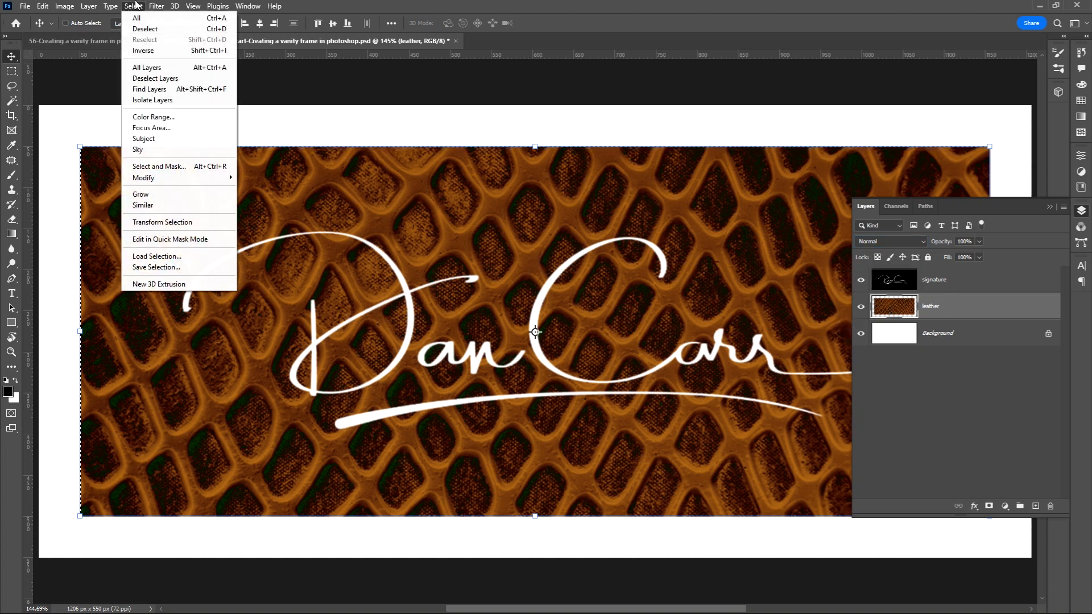
mouse_move(184, 178)
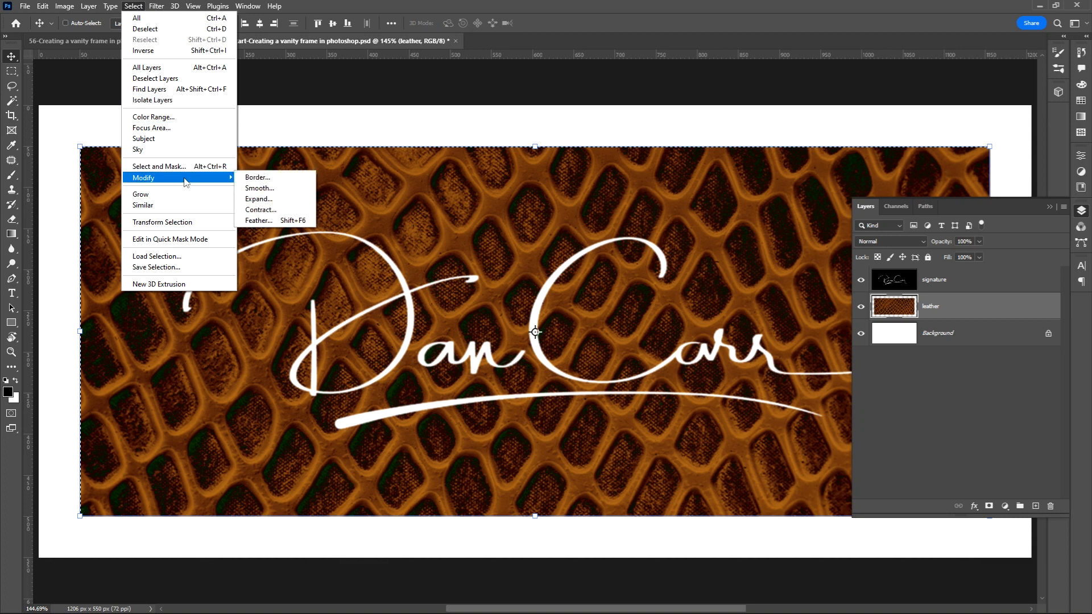
left_click(260, 209)
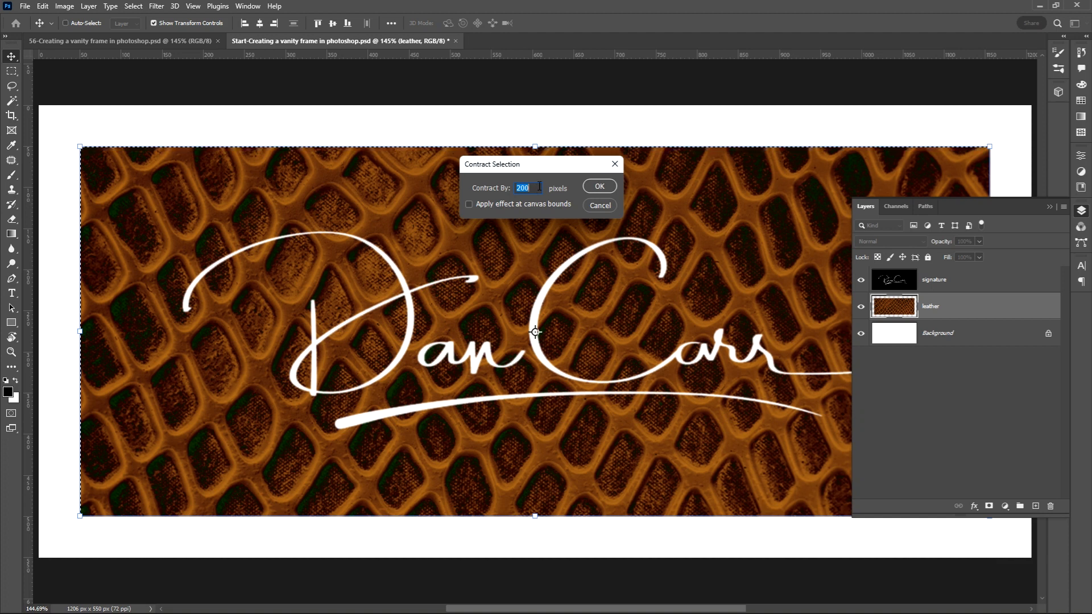
type("50")
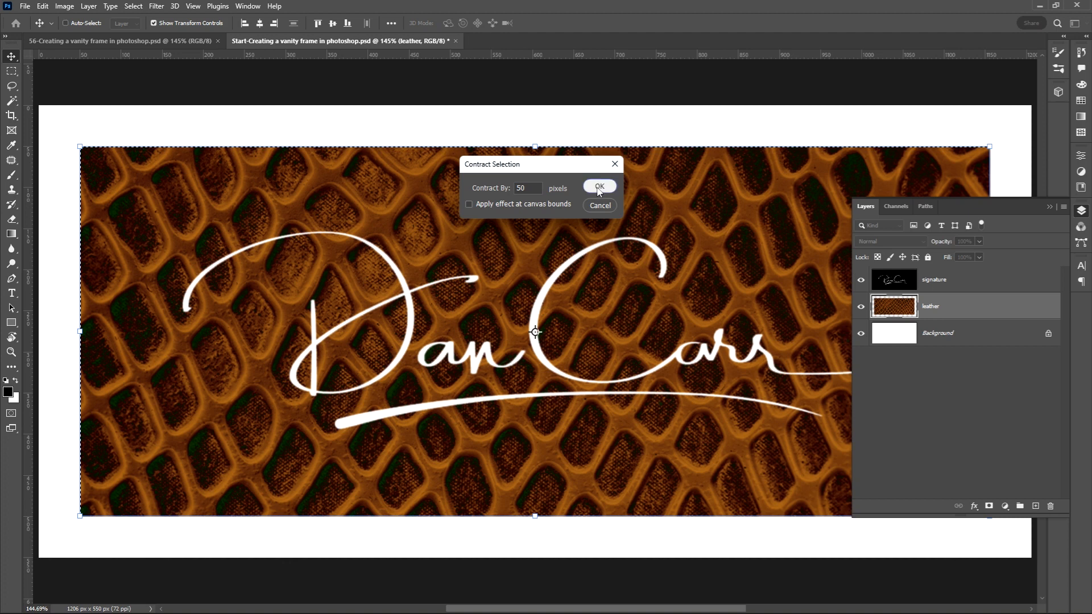
left_click(598, 186)
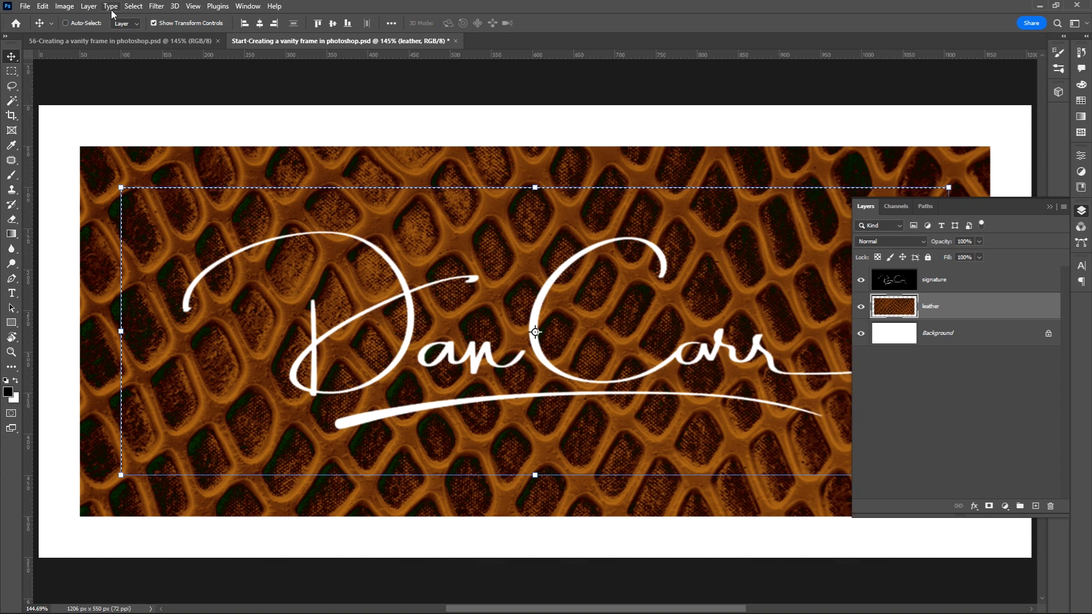
Step: Invert the selection and copy the leather border to a new layer named "frame"
left_click(132, 7)
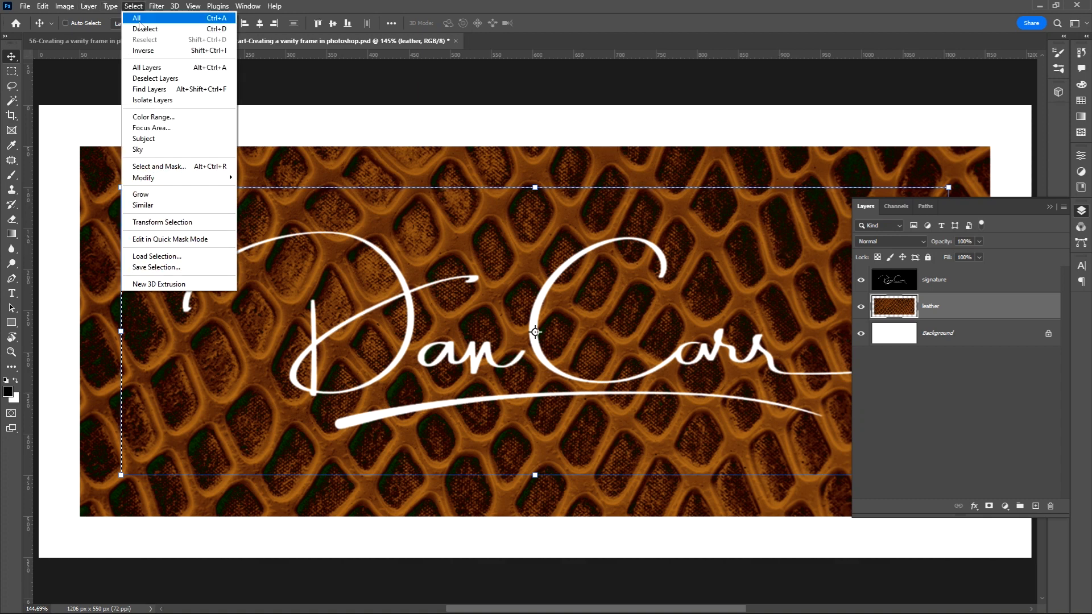
left_click(163, 56)
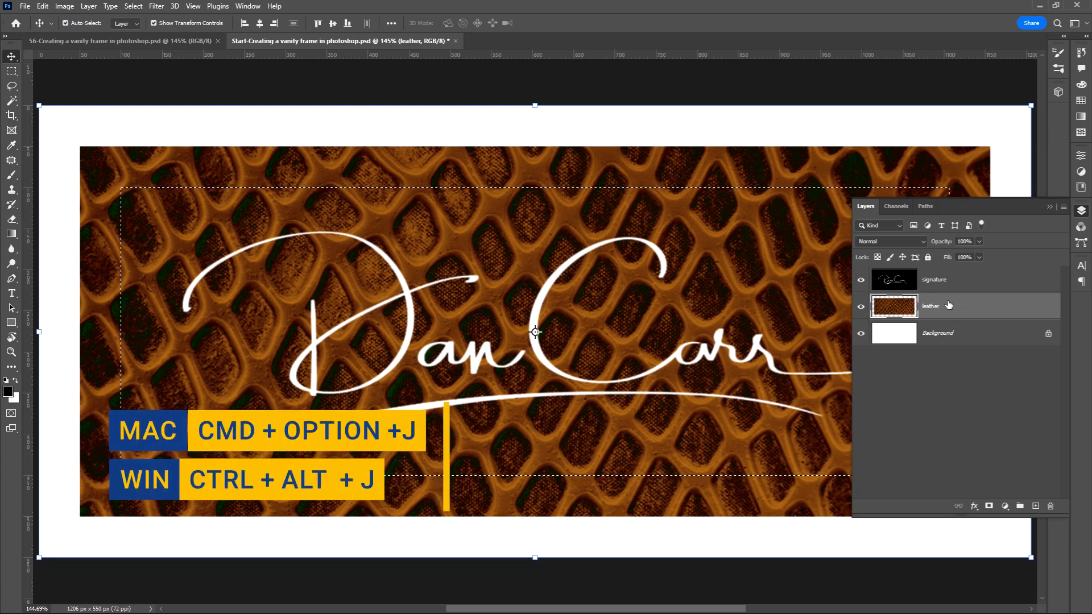
key("ctrl+alt+j")
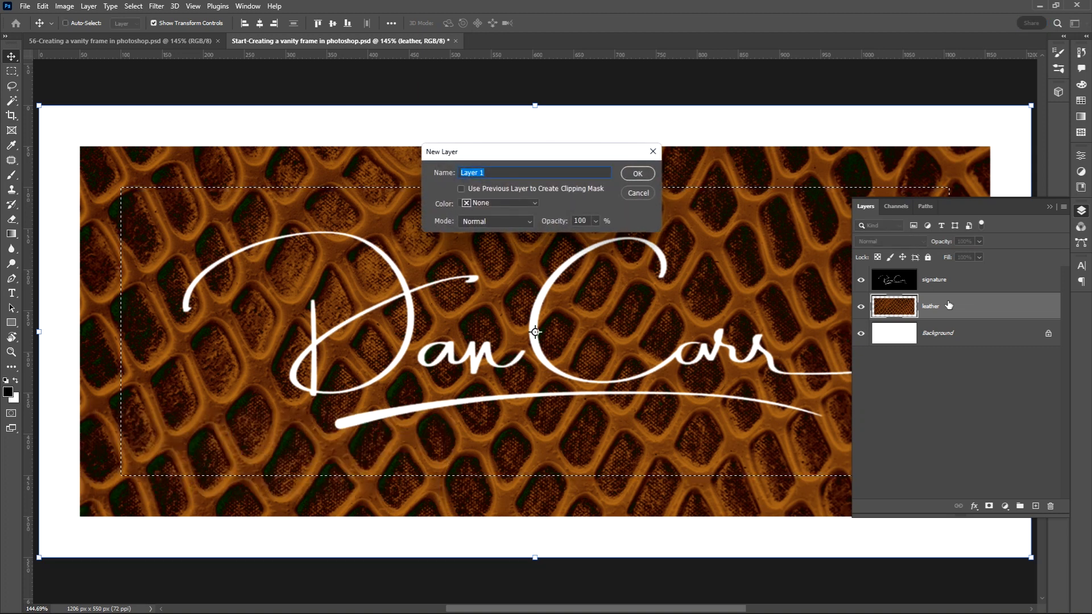
type("frame")
key("Return")
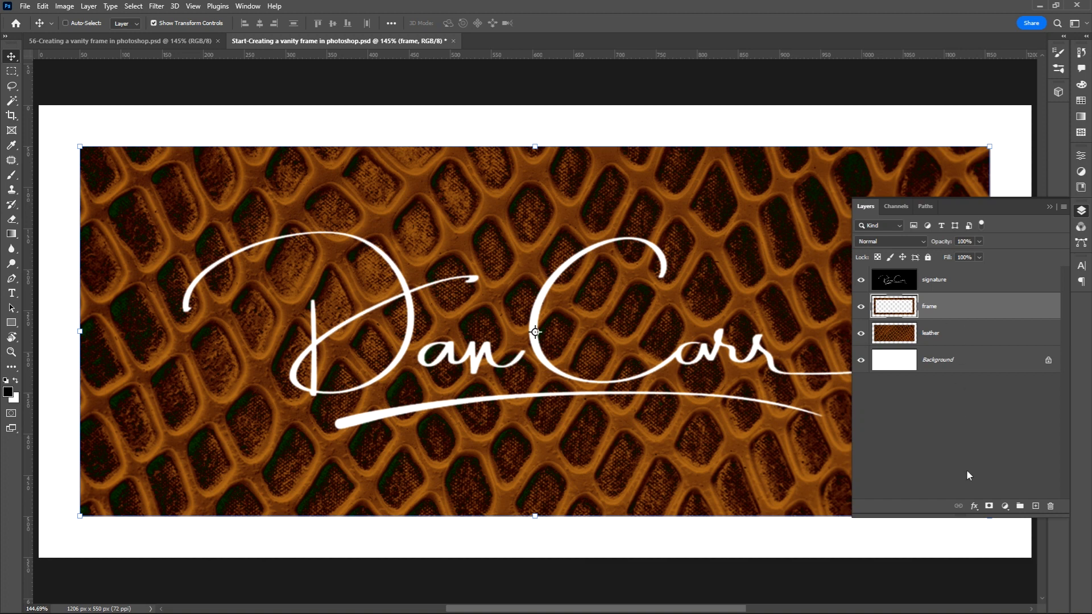
Step: Add a Color Overlay to the frame layer with Hue blend mode, purple (H 270, S 50, B 50) and 70% opacity
left_click(973, 507)
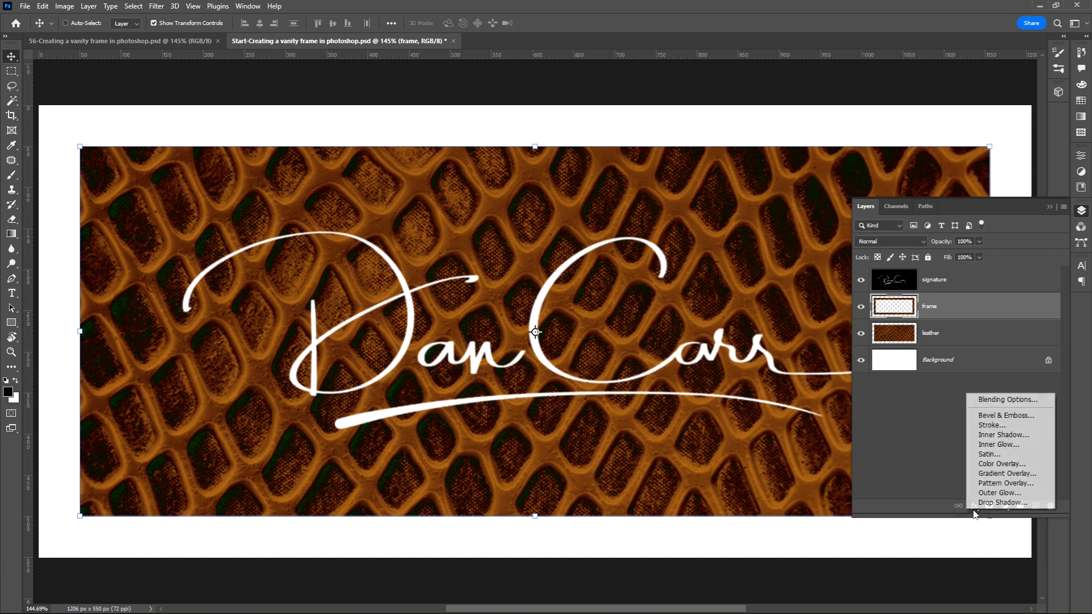
left_click(1005, 464)
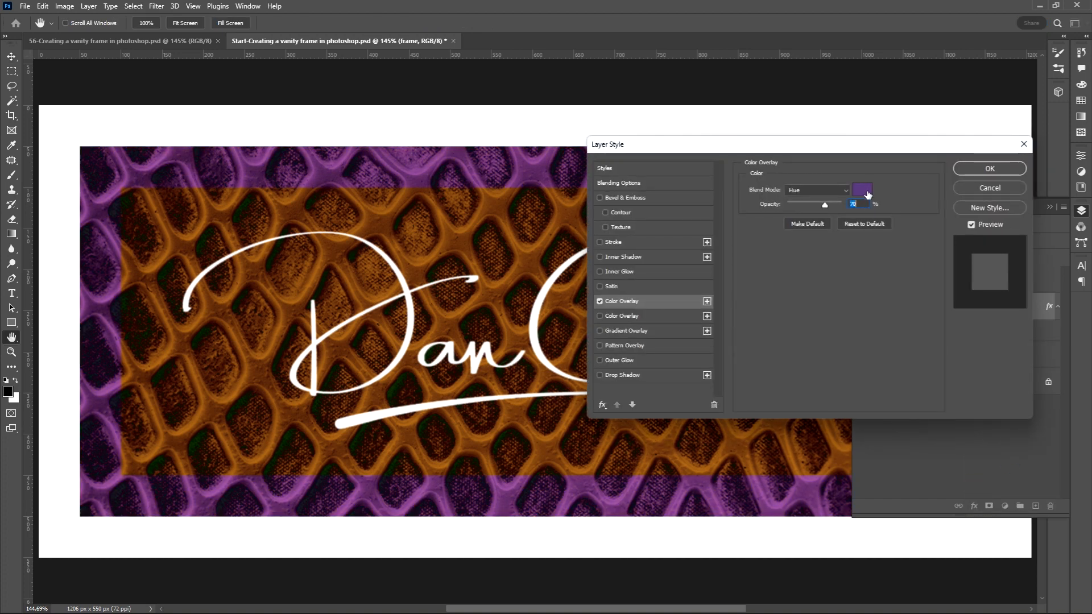
left_click(864, 190)
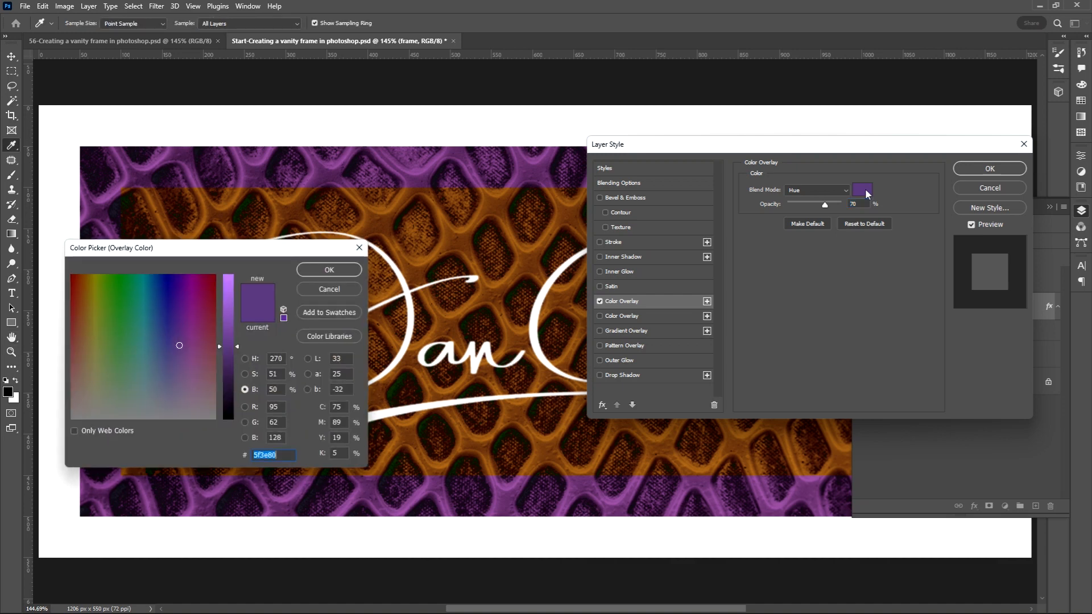
left_click(281, 374)
type("50")
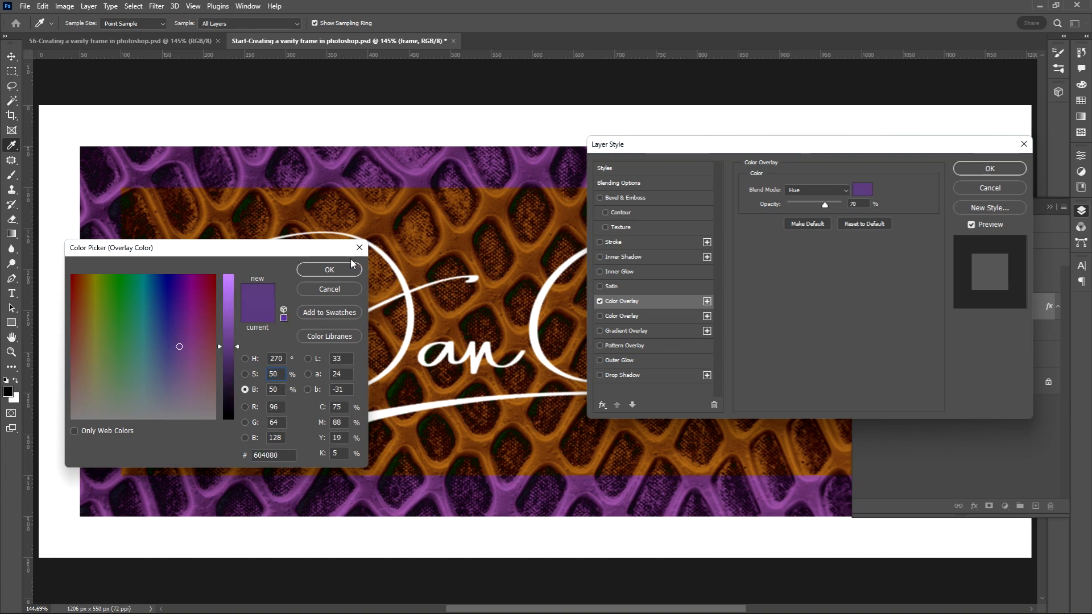
left_click(350, 263)
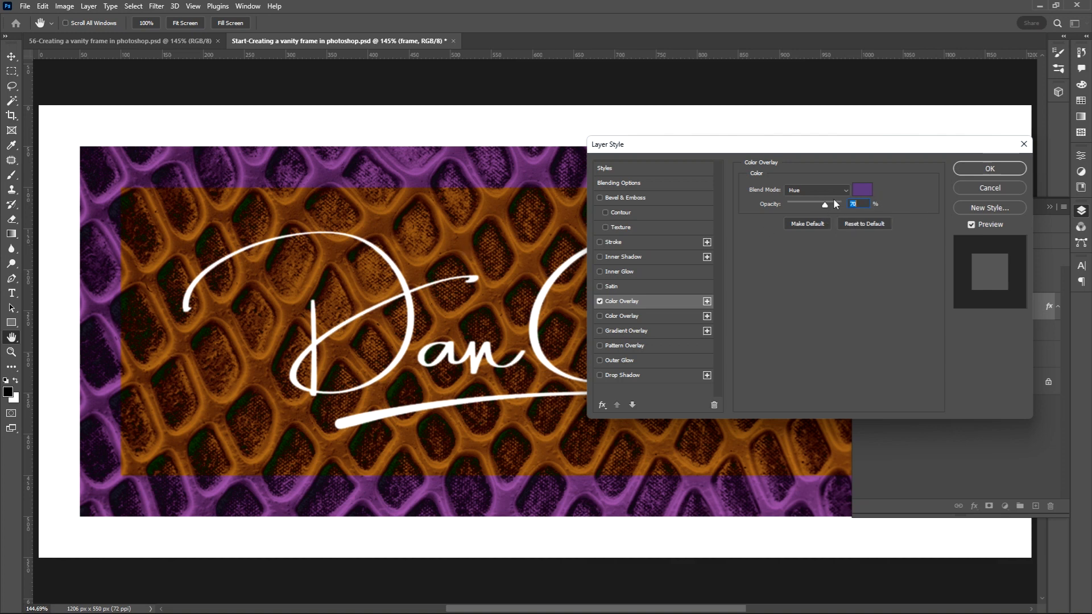
left_click_drag(824, 204, 818, 206)
type("70")
Step: Add a Drop Shadow to the frame with Multiply mode, color 1a2633, 100% opacity, 135° angle, 10 px distance and 70 px size
left_click(622, 376)
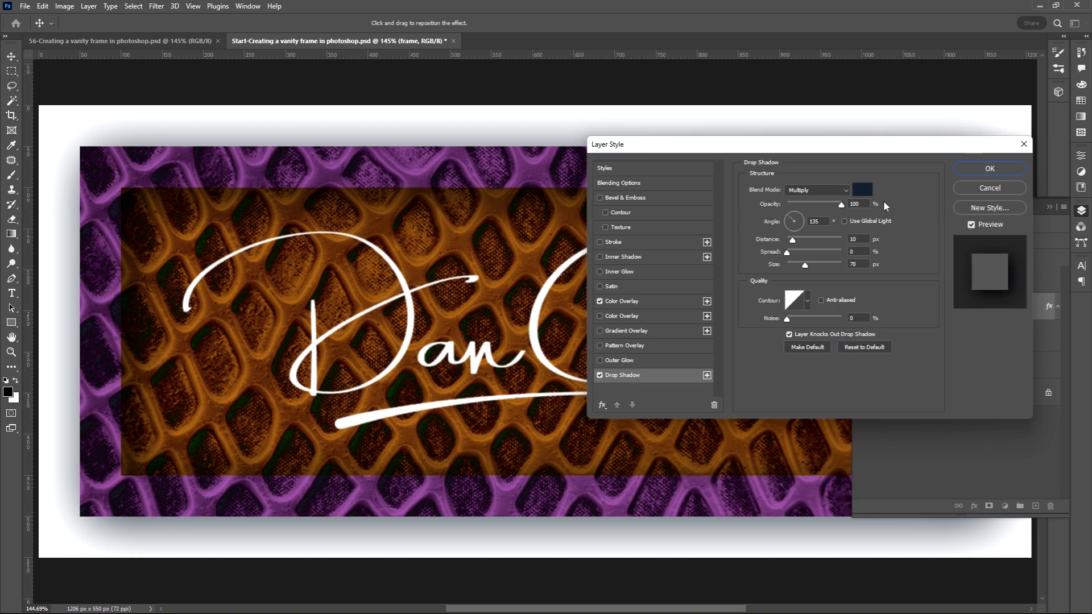
left_click(864, 193)
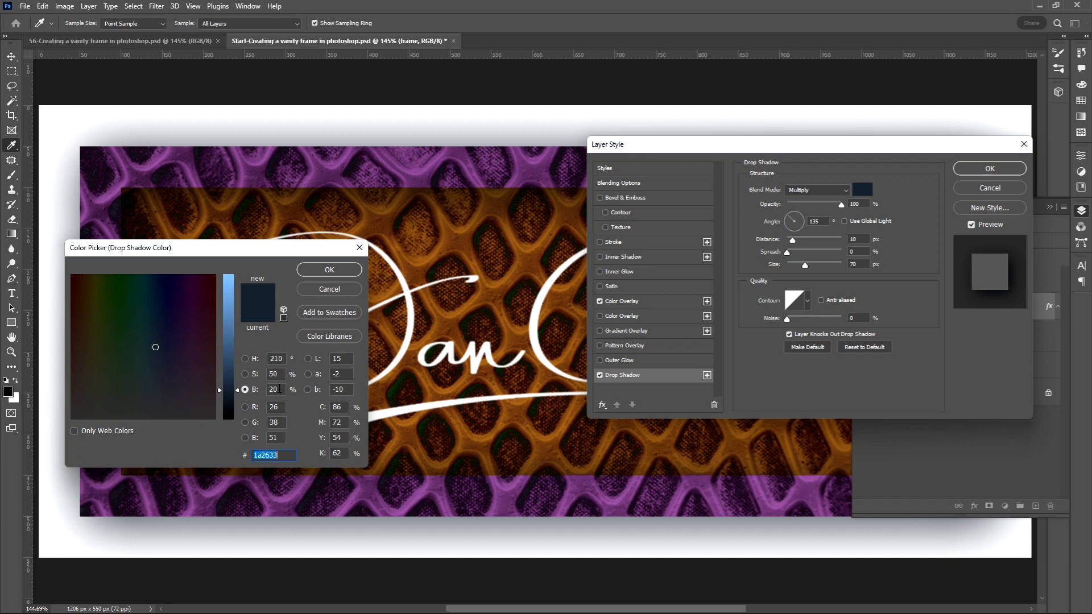
left_click(329, 276)
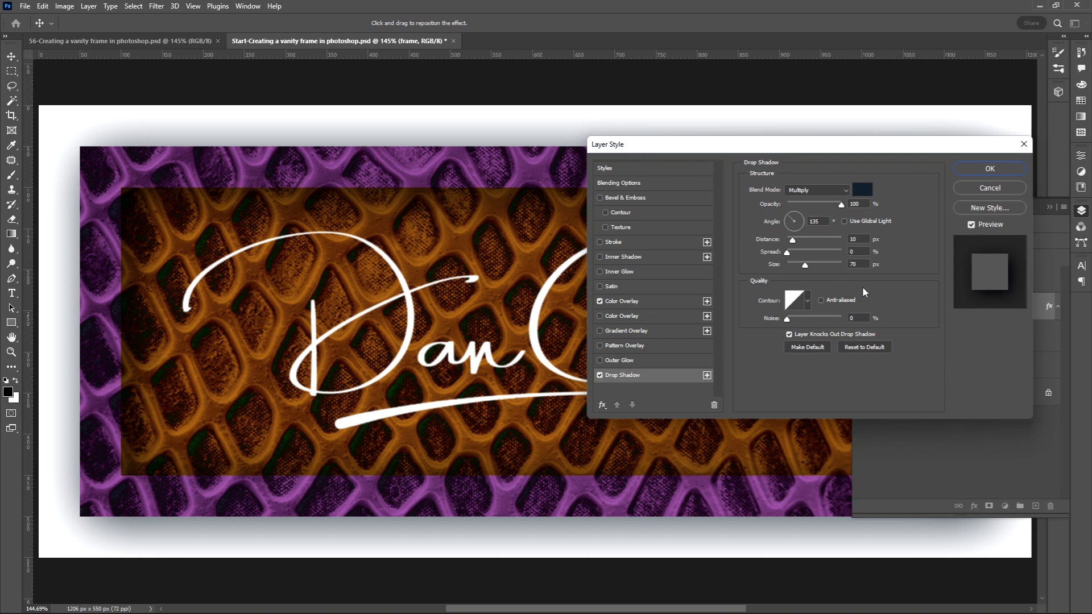
Step: Add Bevel & Emboss to the frame with Emboss style, Chisel Soft technique, 100% depth, 5 px size and an S-shaped gloss contour
left_click(631, 199)
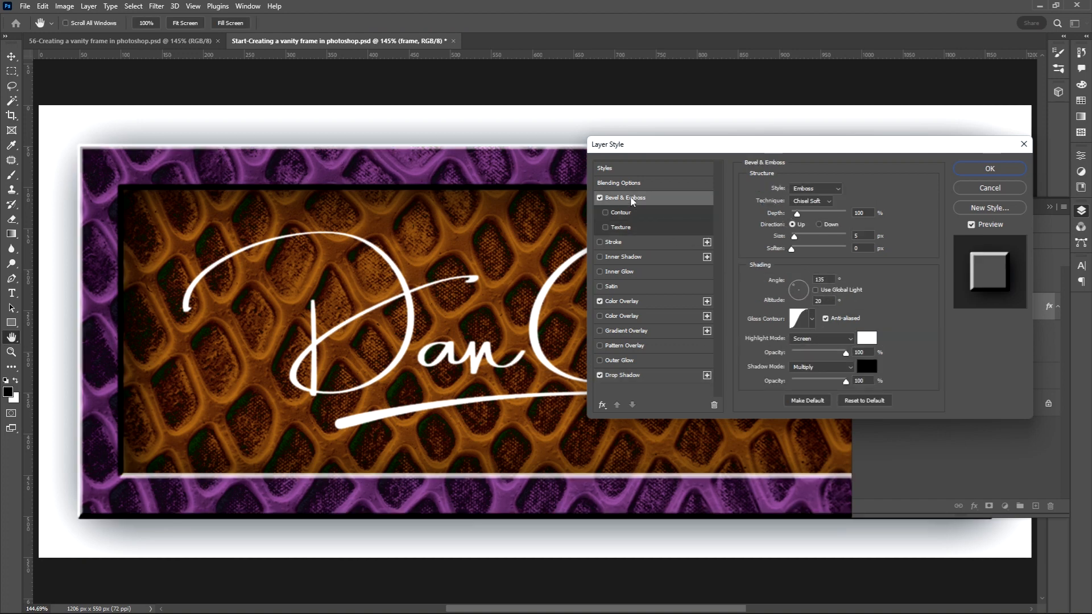
left_click(812, 200)
left_click(827, 201)
left_click(817, 228)
left_click(812, 319)
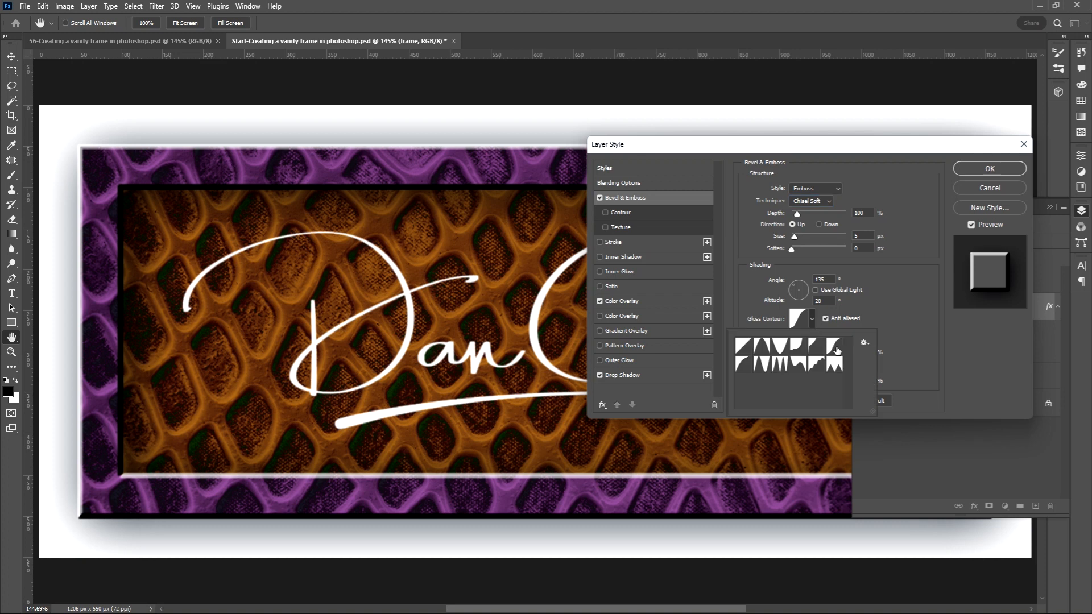
double_click(829, 342)
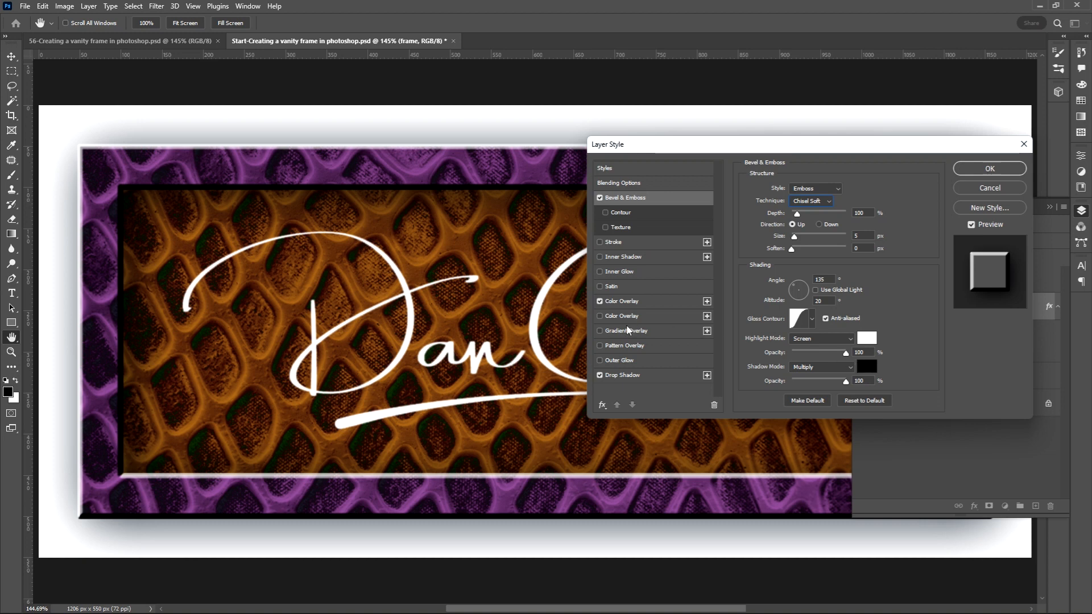
Step: Add an Outer Glow with Multiply mode, color 1a2633, 75% opacity and 30 px size, and apply the layer style
left_click(617, 361)
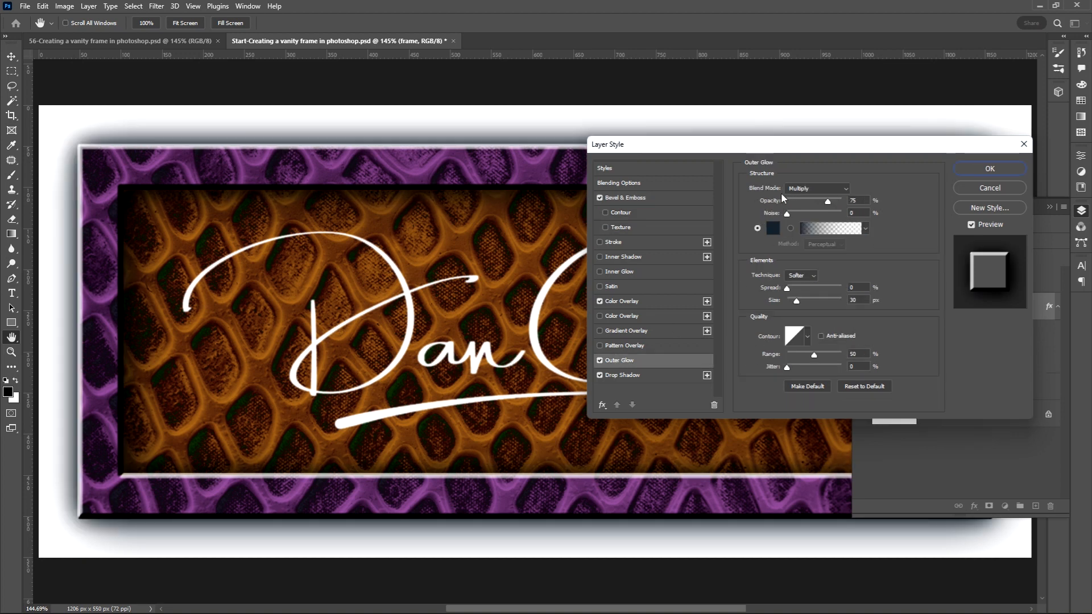
left_click(772, 228)
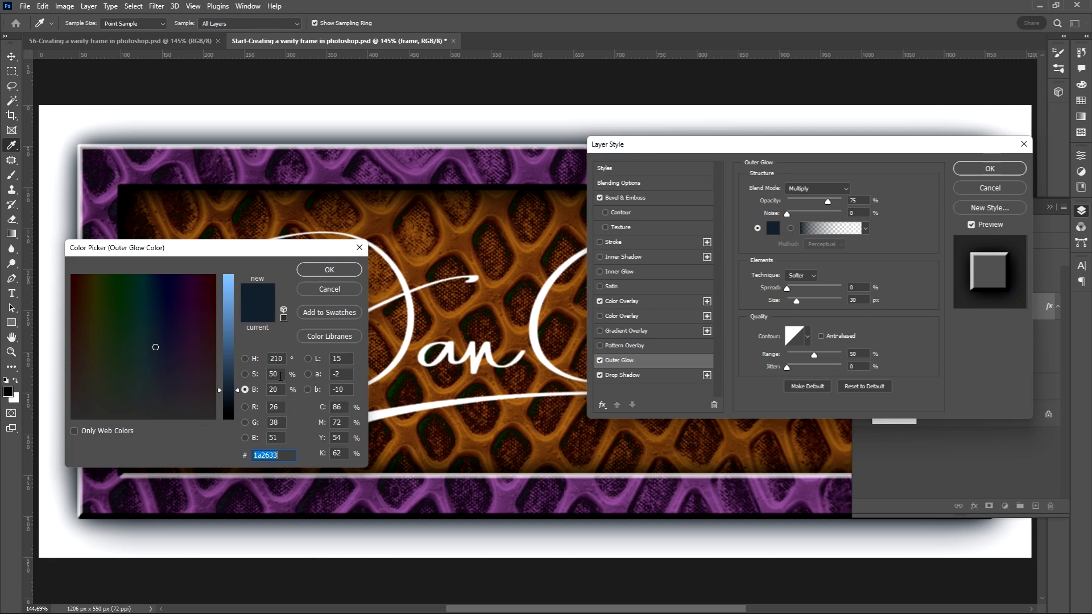
left_click(328, 272)
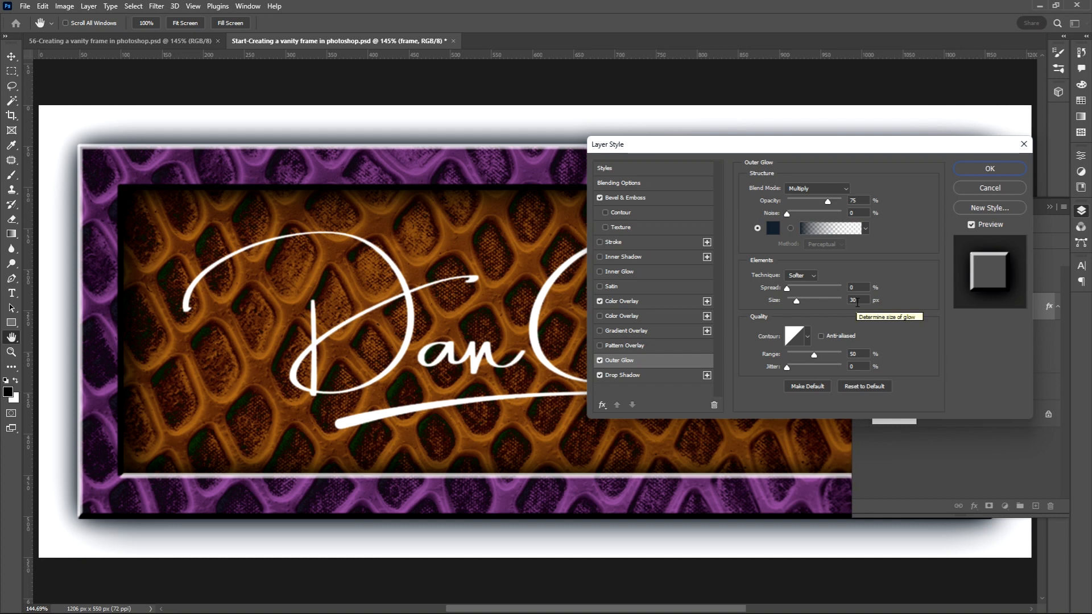
left_click(996, 167)
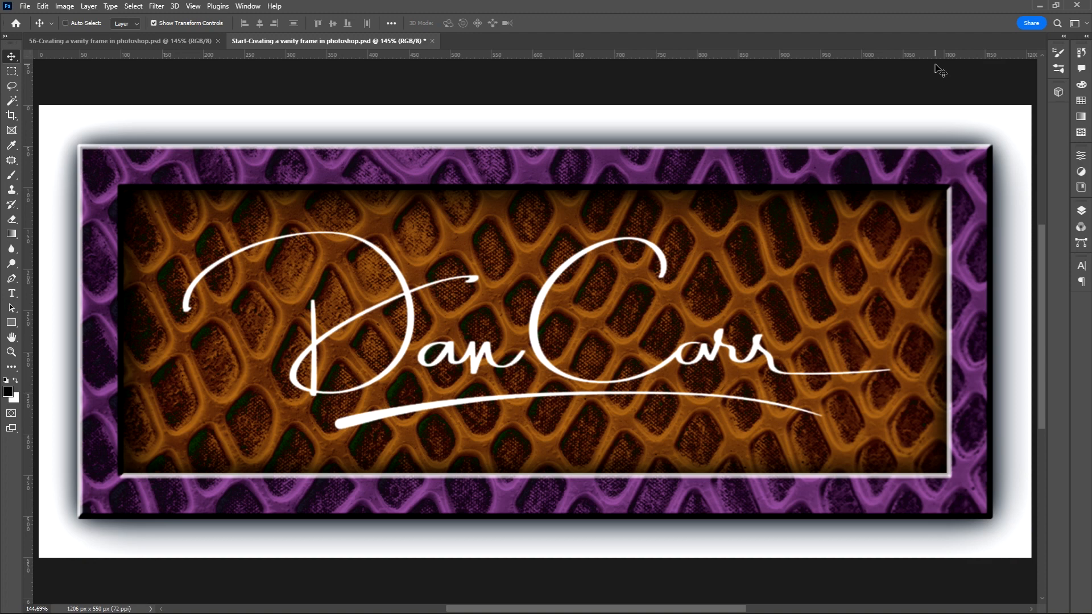
Step: View the framed signature in full-screen mode, fitted to the screen
key("f")
key("f")
key("ctrl+0")
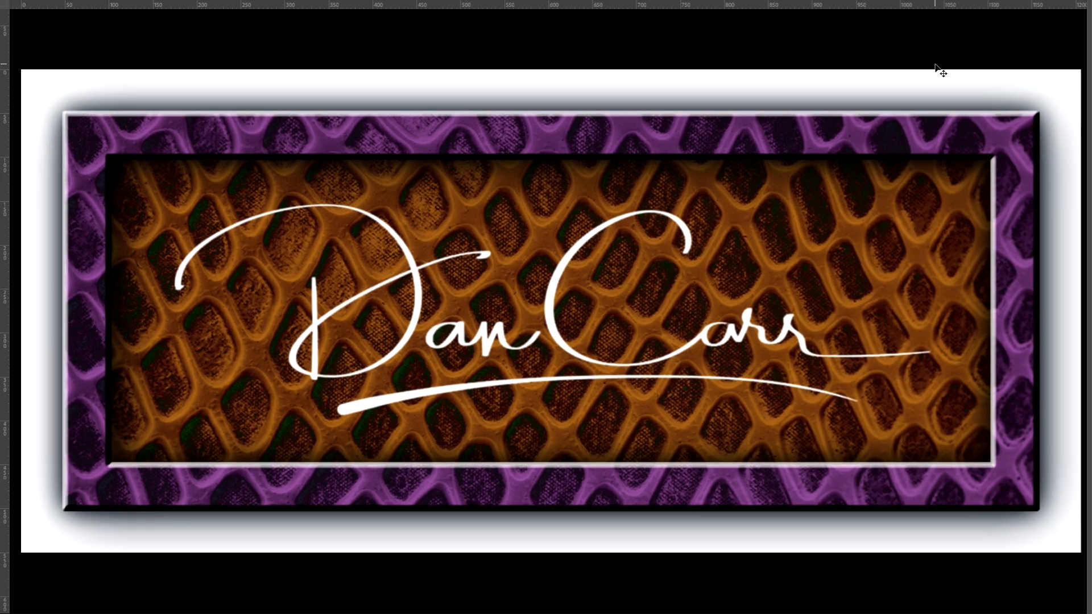